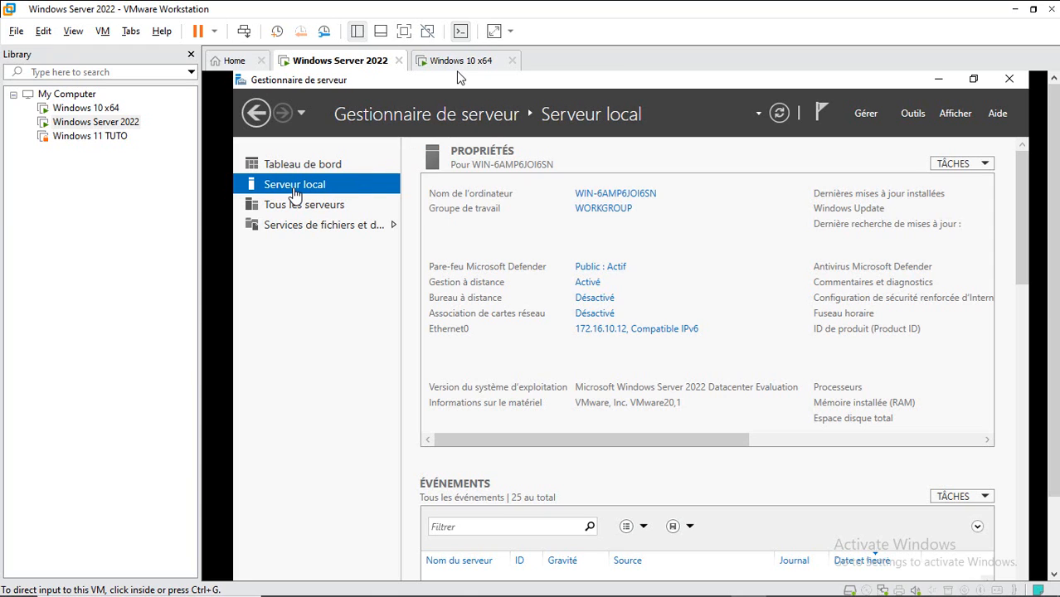
Step: From the Server Manager dashboard, launch the Add Roles and Features Wizard ('Ajouter des rôles et des fonctionnalités')
click(286, 166)
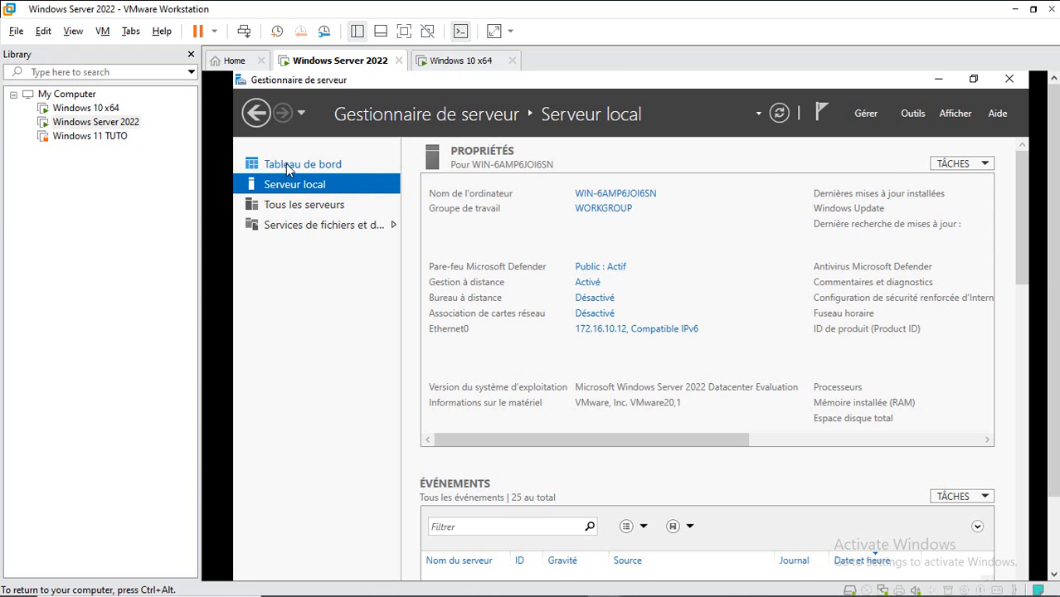
click(285, 163)
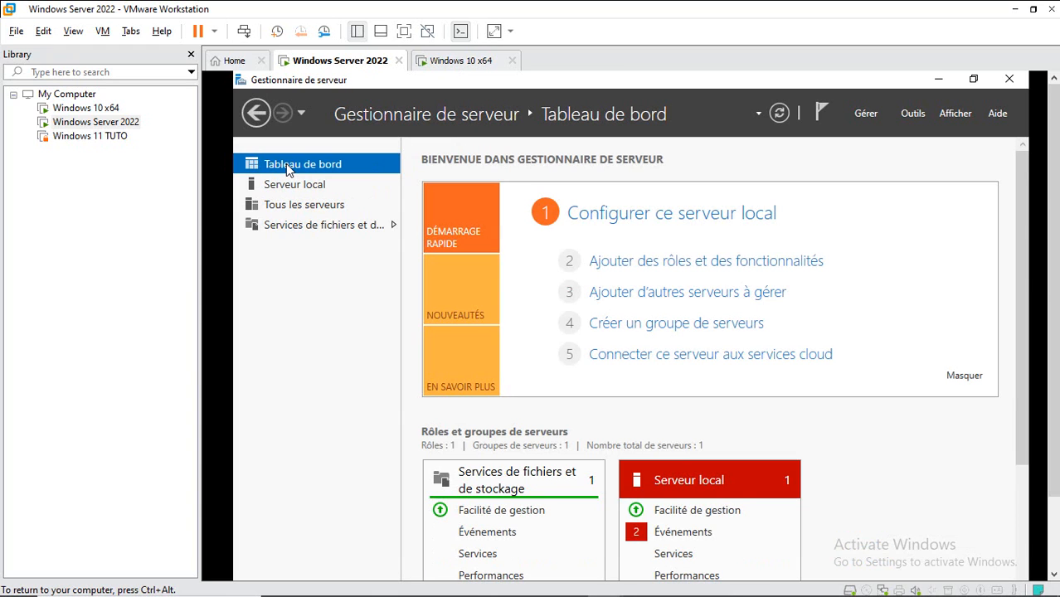
click(653, 264)
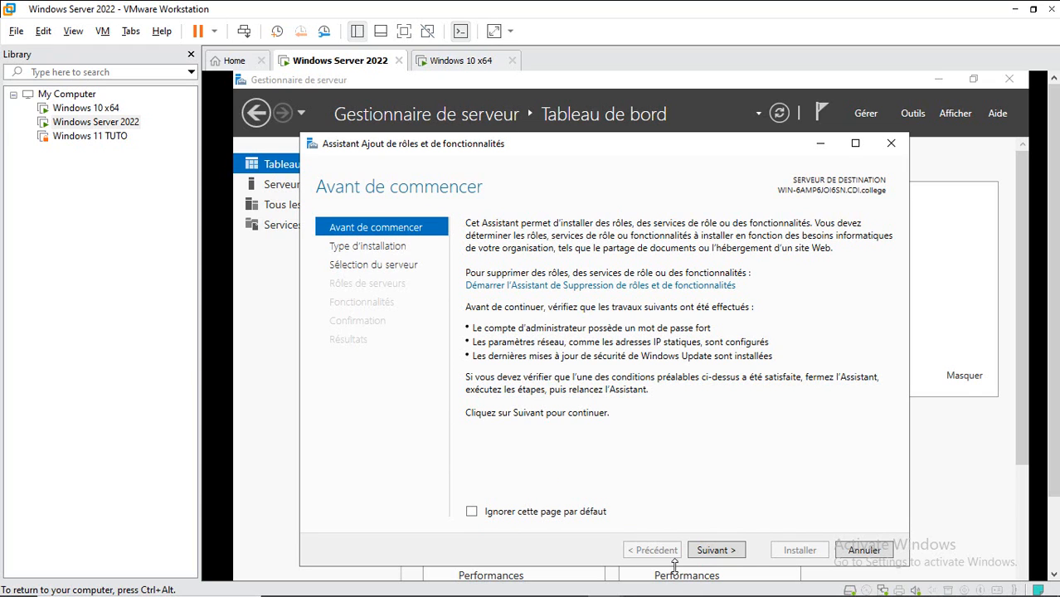
Step: Keep role-based installation on the local server and advance to the Rôles de serveurs page
click(709, 557)
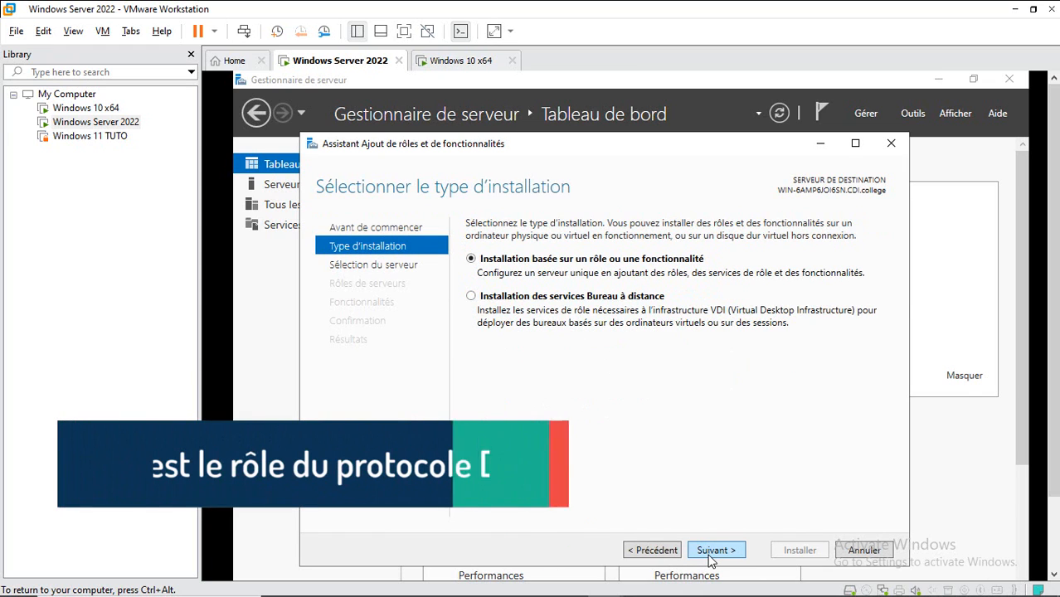
click(711, 552)
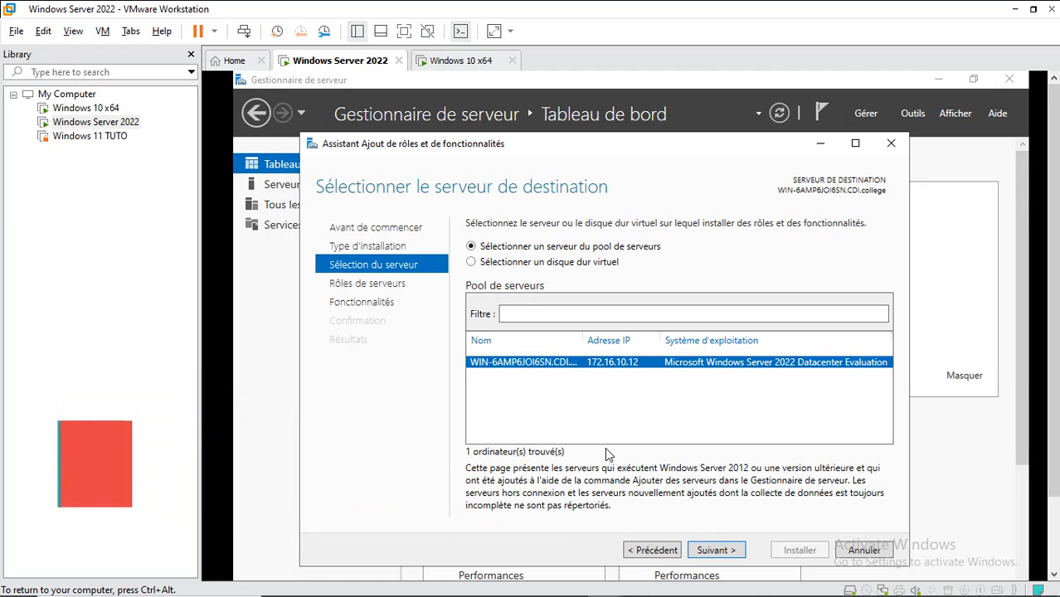
click(712, 551)
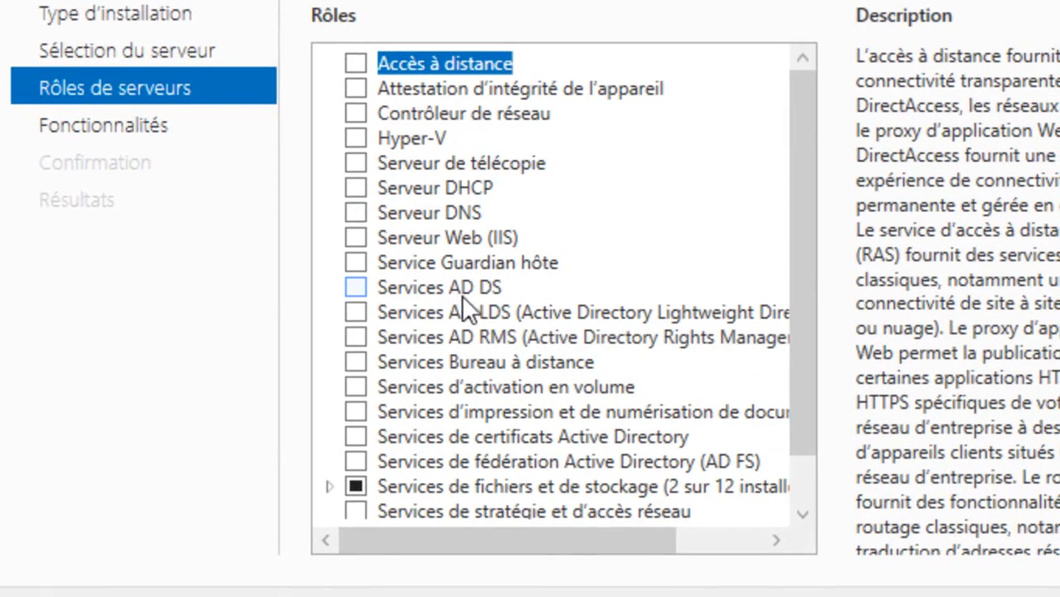
Step: Select Services AD DS with its management tools and advance through Fonctionnalités and AD DS to Confirmation
click(356, 286)
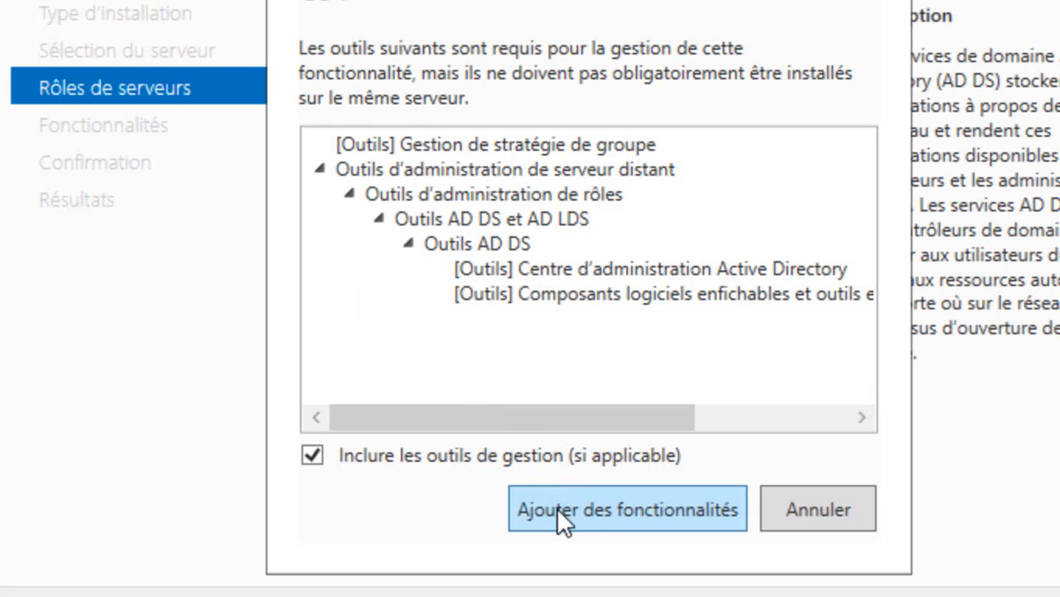
click(579, 509)
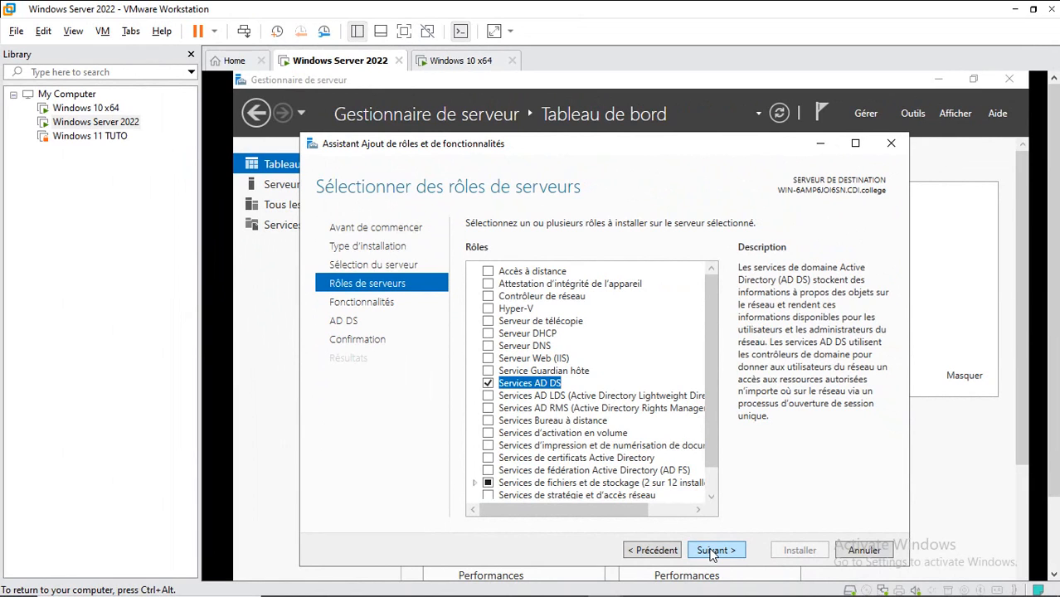
click(711, 551)
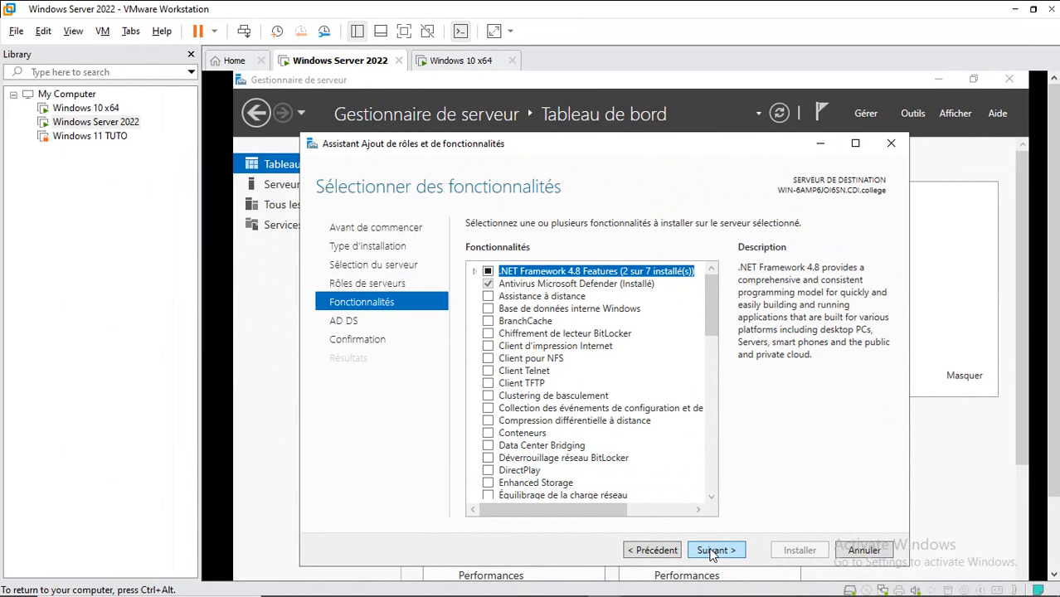
click(710, 551)
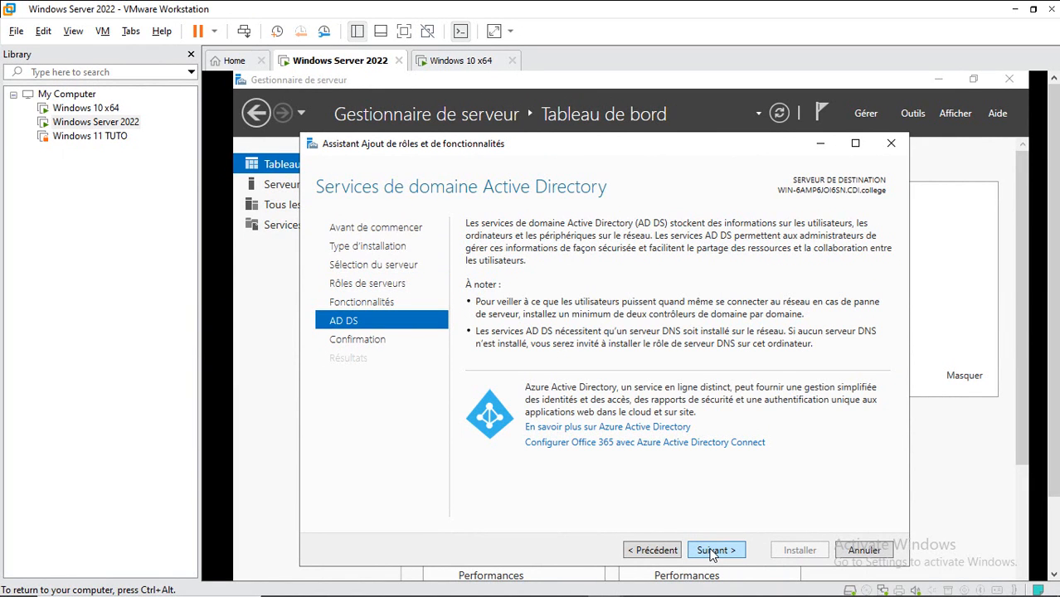
click(711, 552)
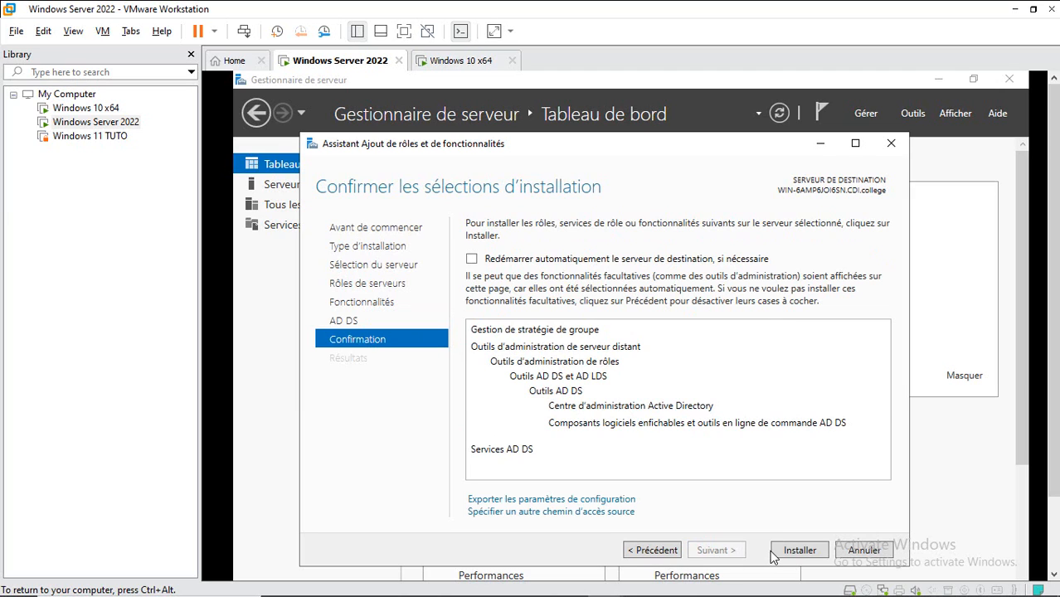
Step: Install the AD DS role, close the finished wizard and bring Server Manager to the front
click(788, 554)
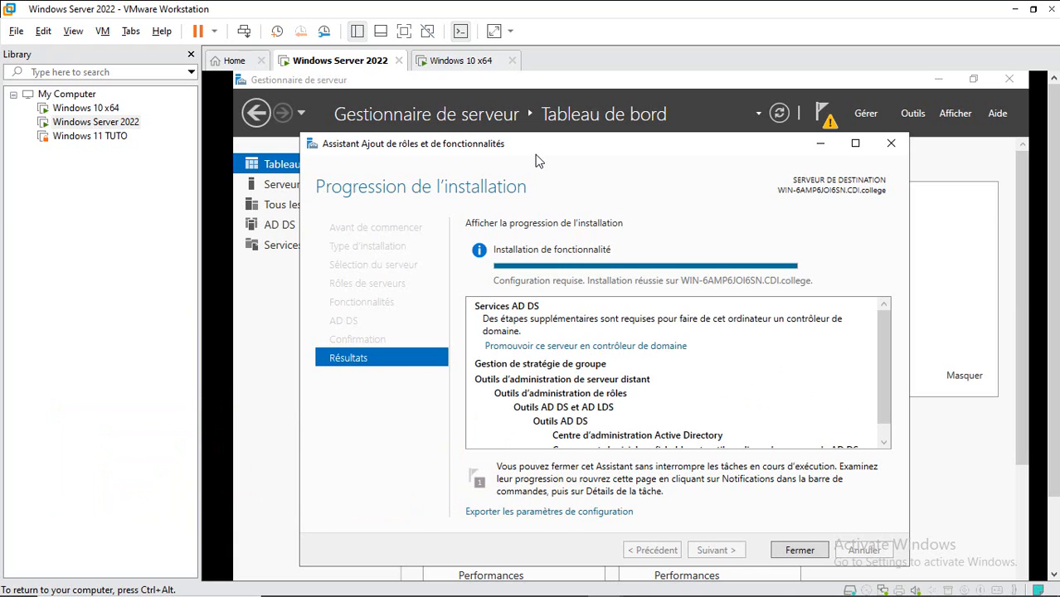
click(800, 550)
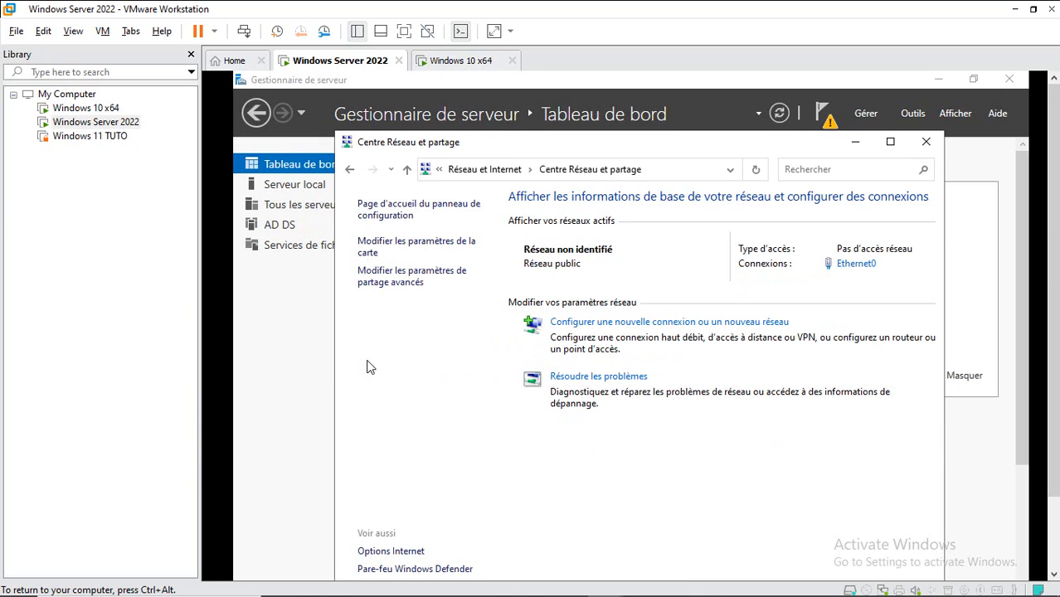
click(309, 359)
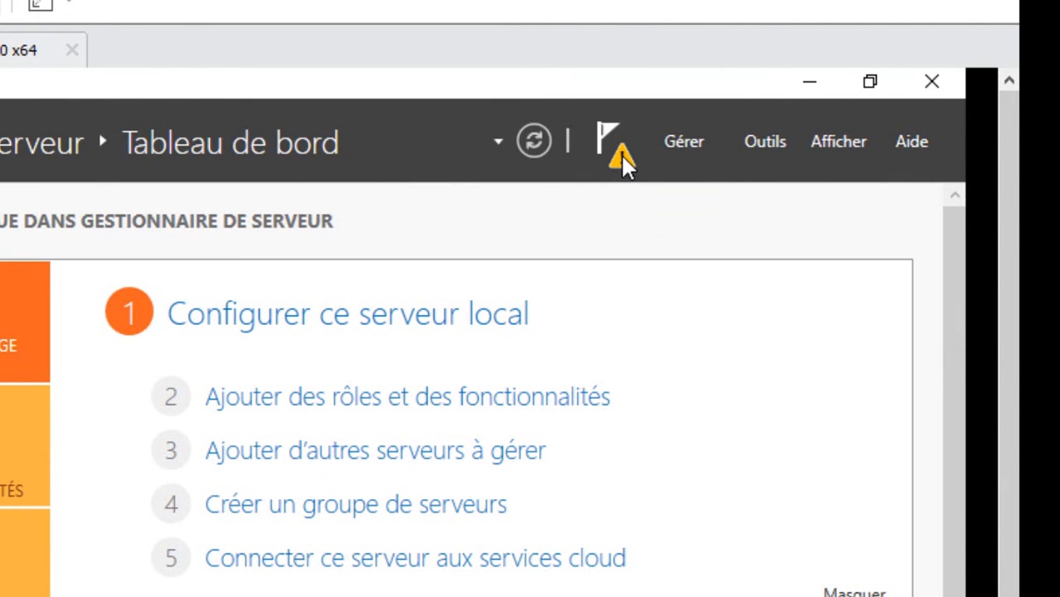
Step: From the notifications flag, choose 'Promouvoir ce serveur en contrôleur de domaine'
click(620, 154)
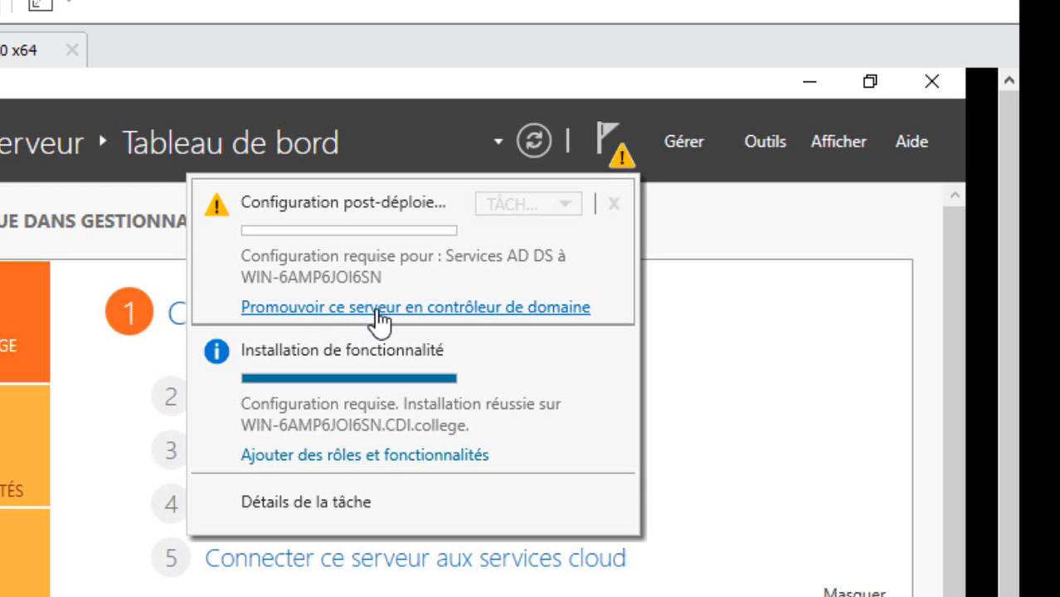
click(376, 309)
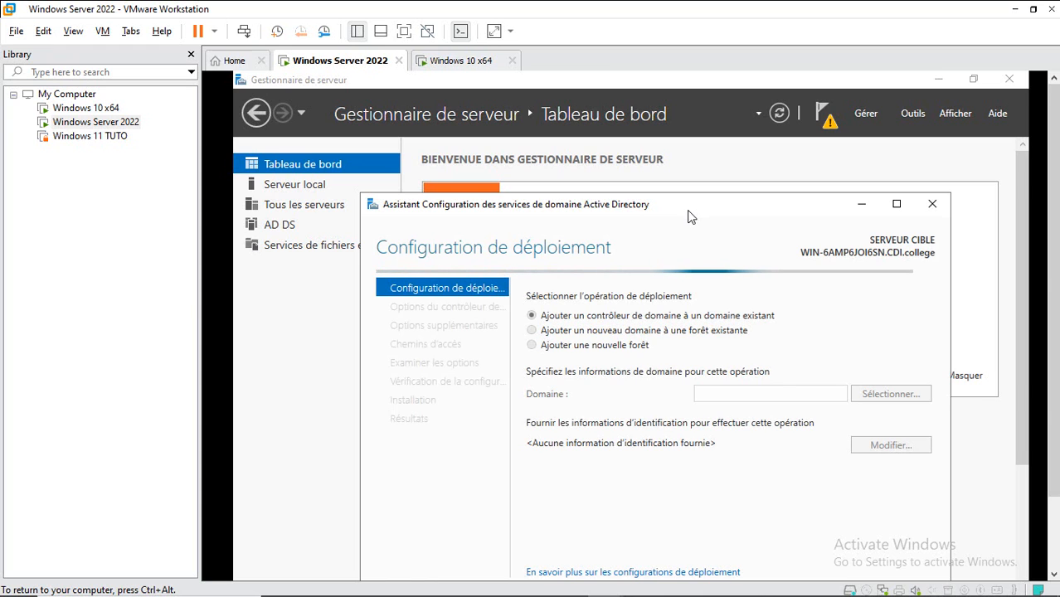
Step: Choose 'Ajouter une nouvelle forêt' with root domain mogacademy.ca and proceed to Options du contrôleur de domaine
drag(688, 216, 693, 185)
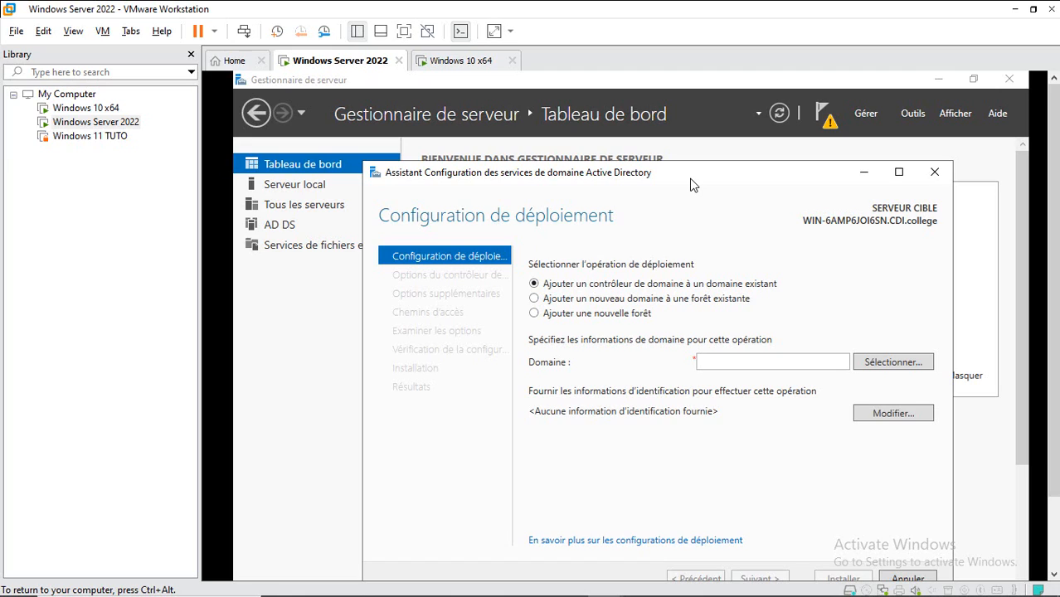
click(578, 315)
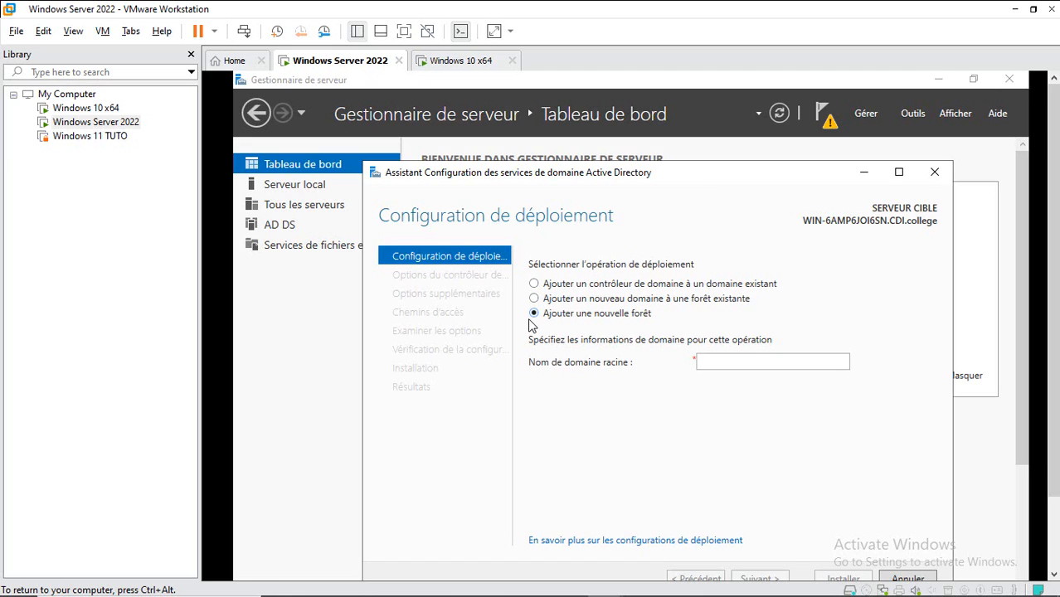
click(728, 363)
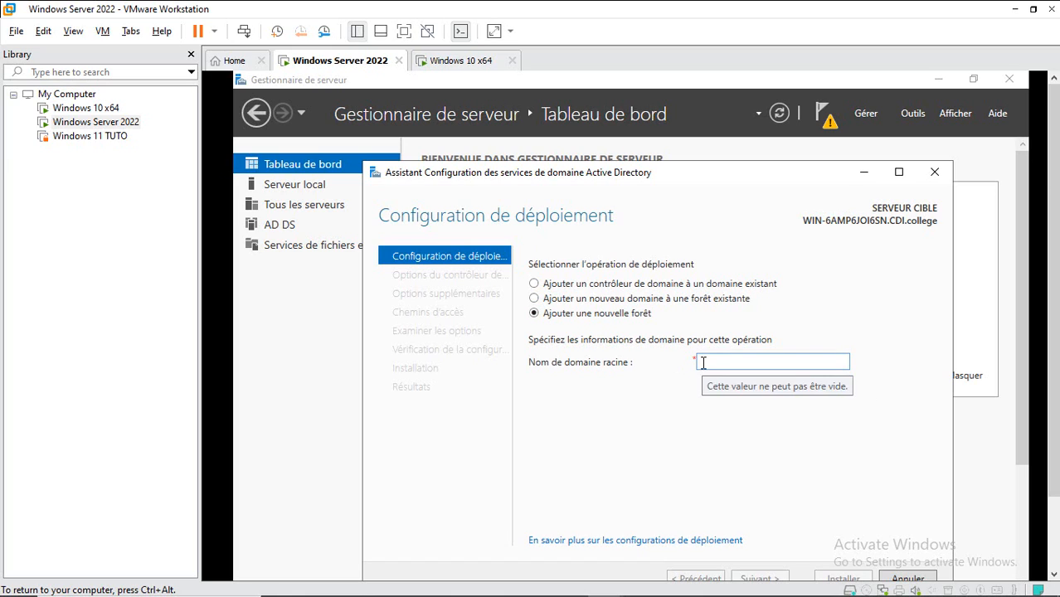
text(m)
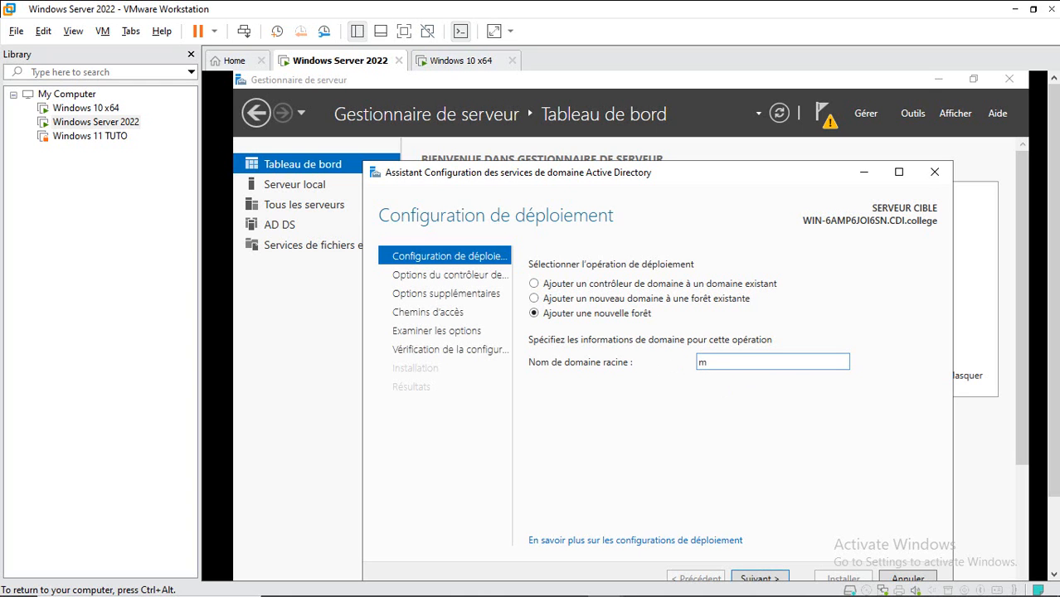
text(ogacad)
text(emy.)
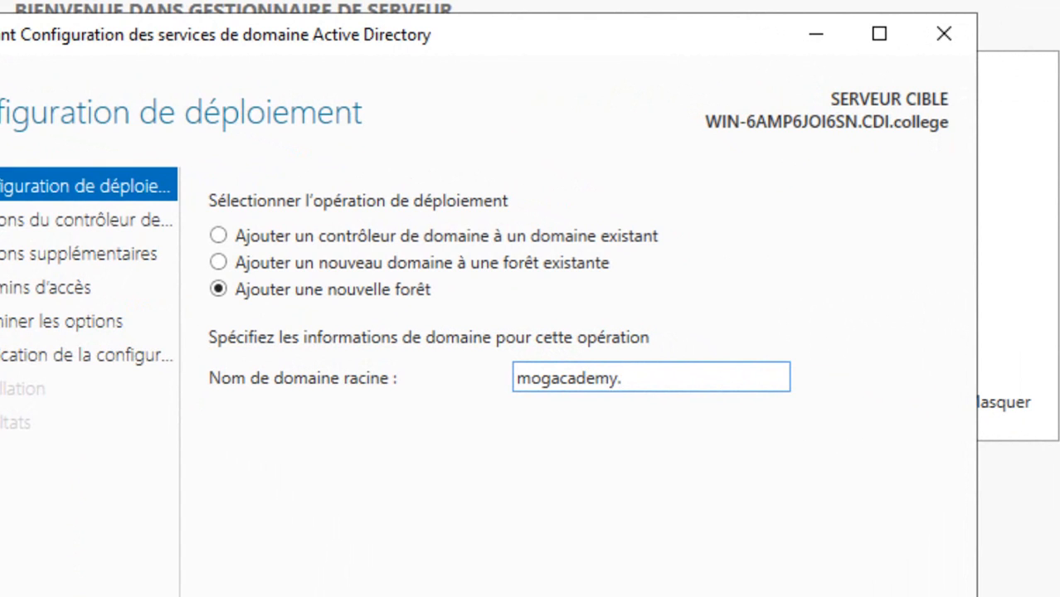
text(ca)
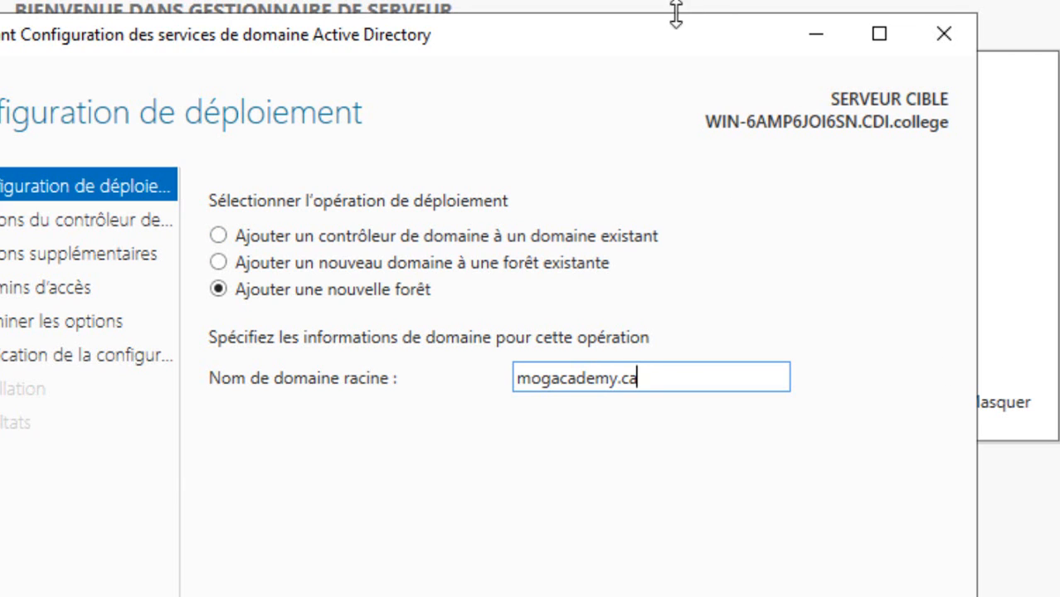
drag(679, 45, 684, 10)
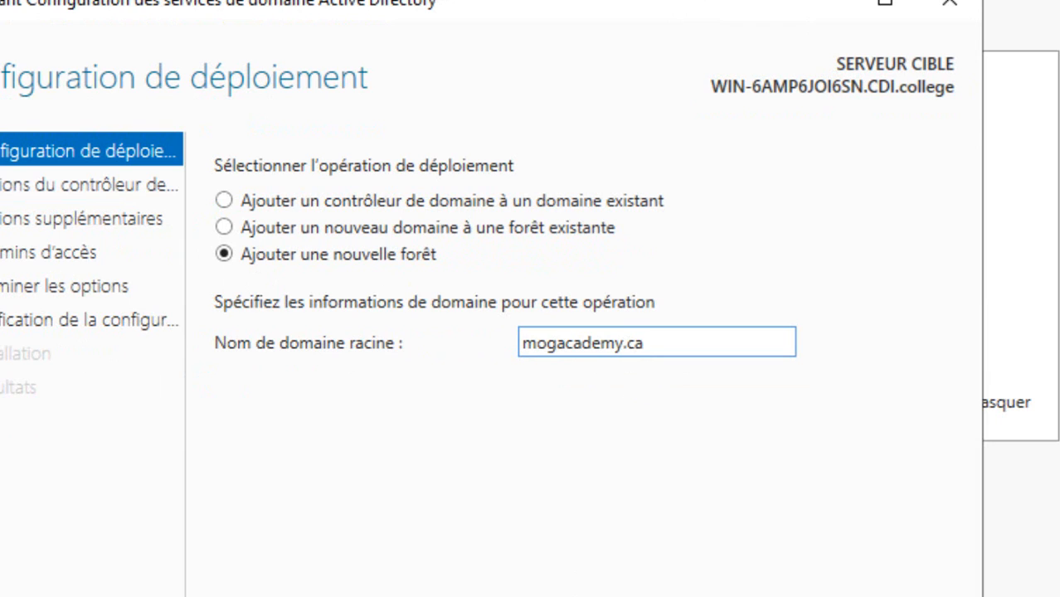
click(667, 596)
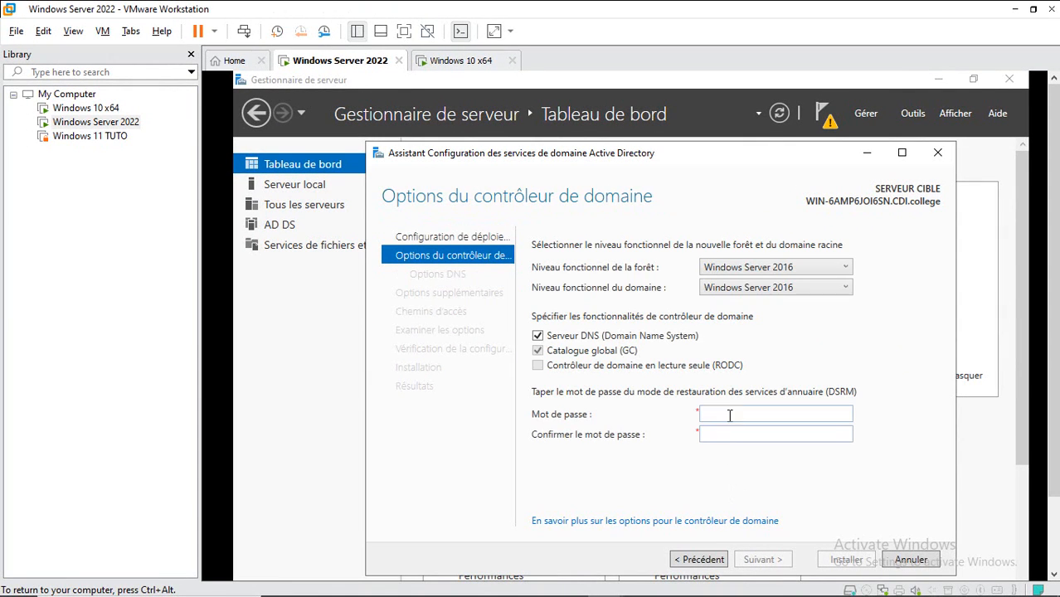
Step: Enter and confirm the DSRM password, then proceed to the Options DNS page
click(728, 411)
text(P@ssw0rd123456)
key(Tab)
text(P@ssw0rd123456)
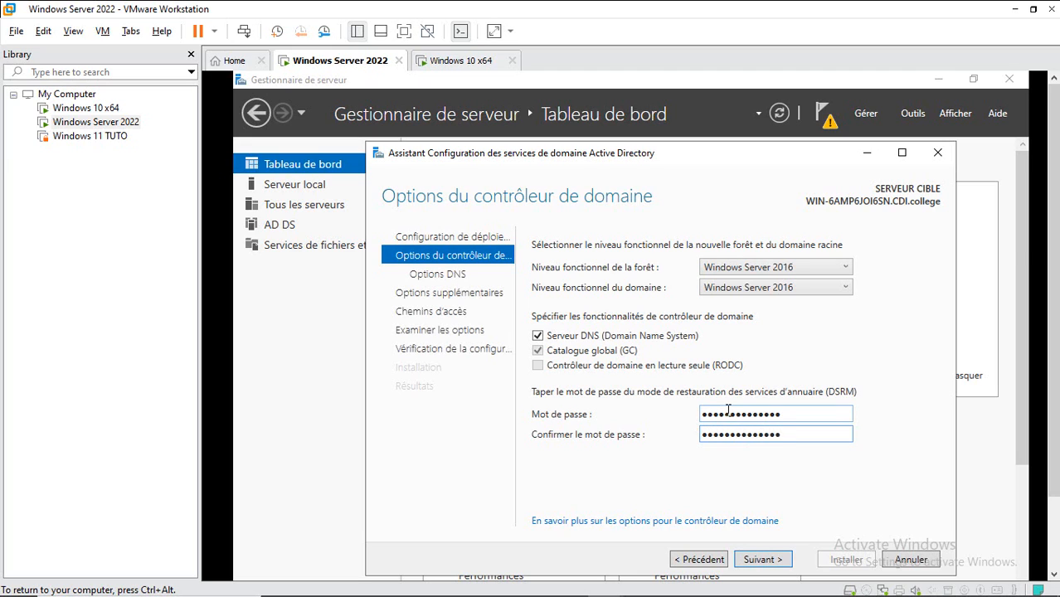
click(755, 561)
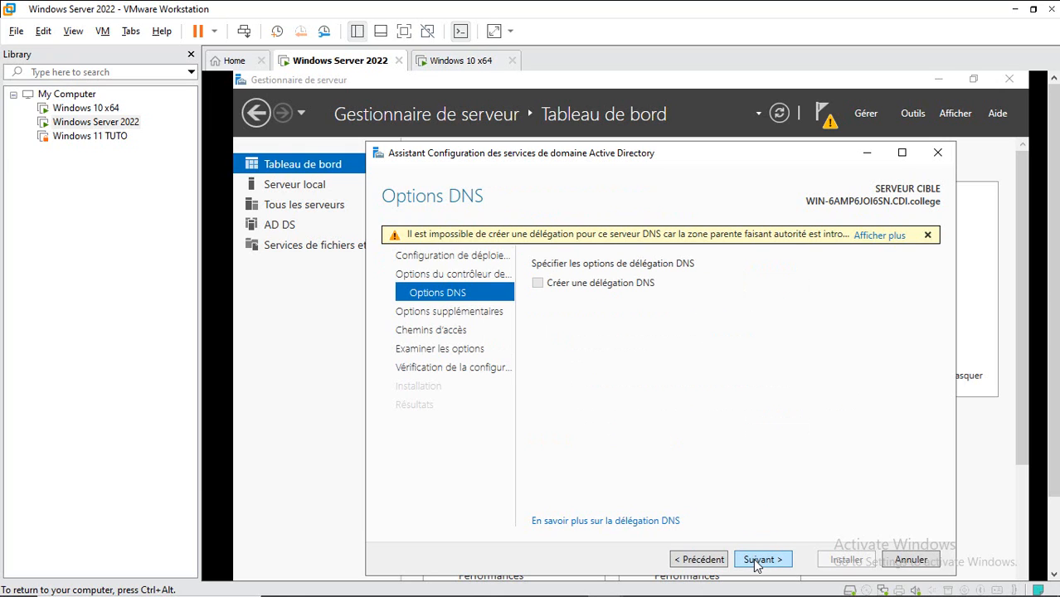
Step: Accept the DNS options, NetBIOS name MOGACADEMY and default NTDS and SYSVOL paths
click(756, 561)
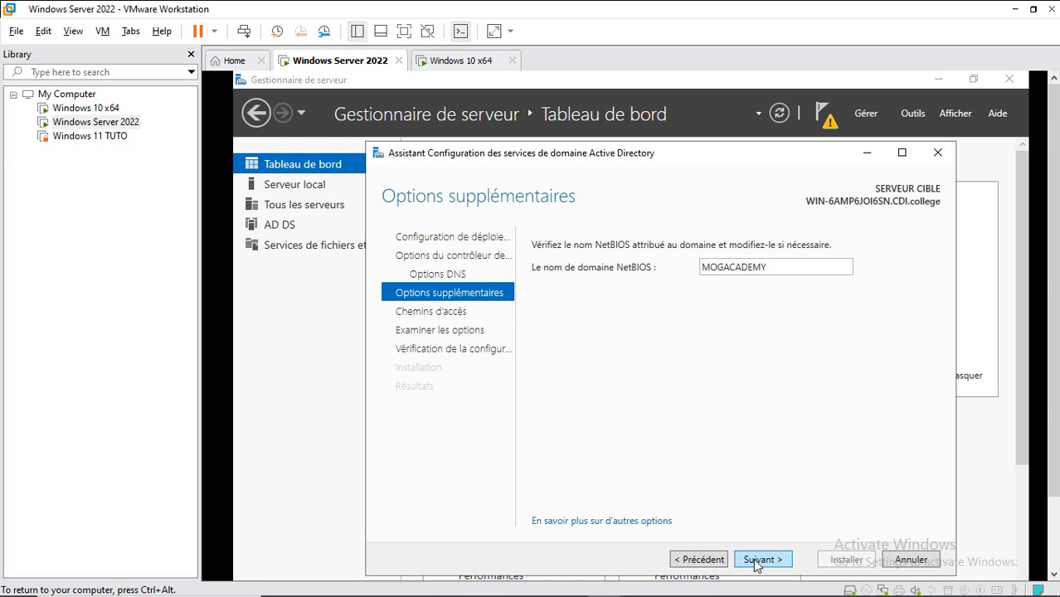
click(760, 560)
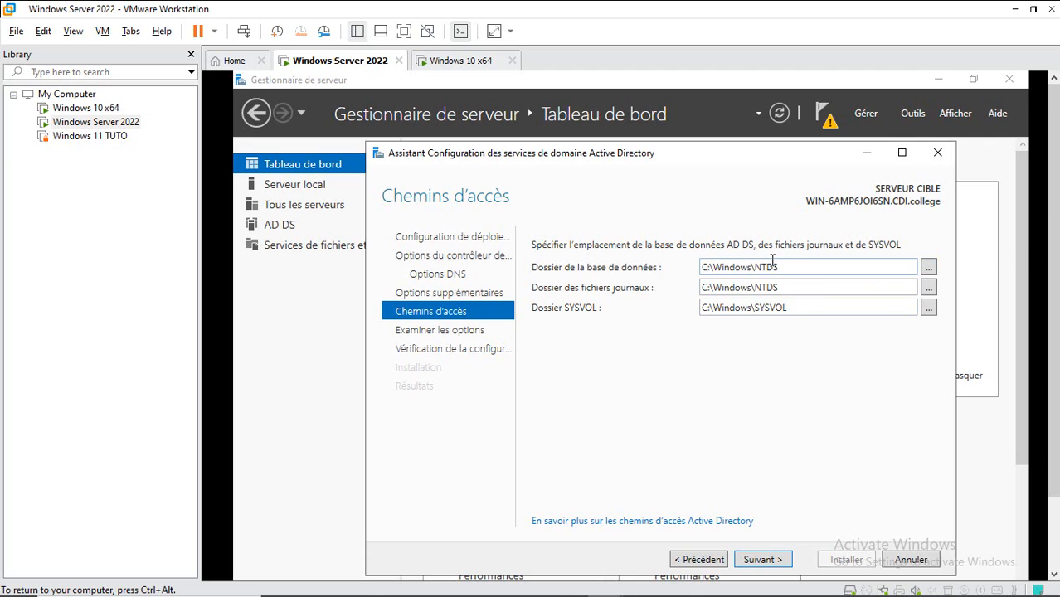
click(761, 559)
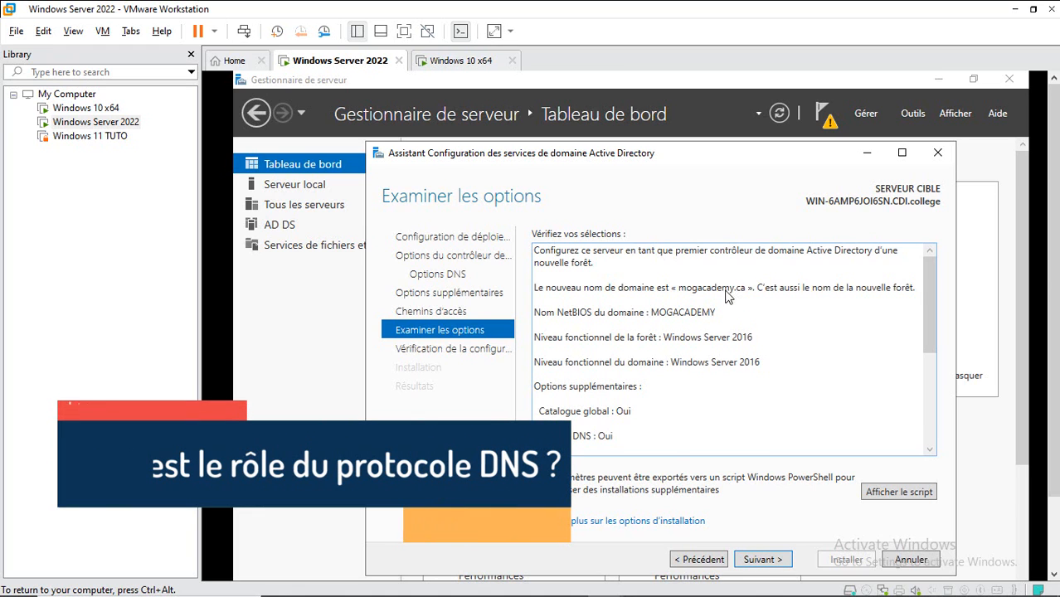
Step: Review the selections summary on Examiner les options and run the prerequisites check
key(ctrl+a)
click(699, 296)
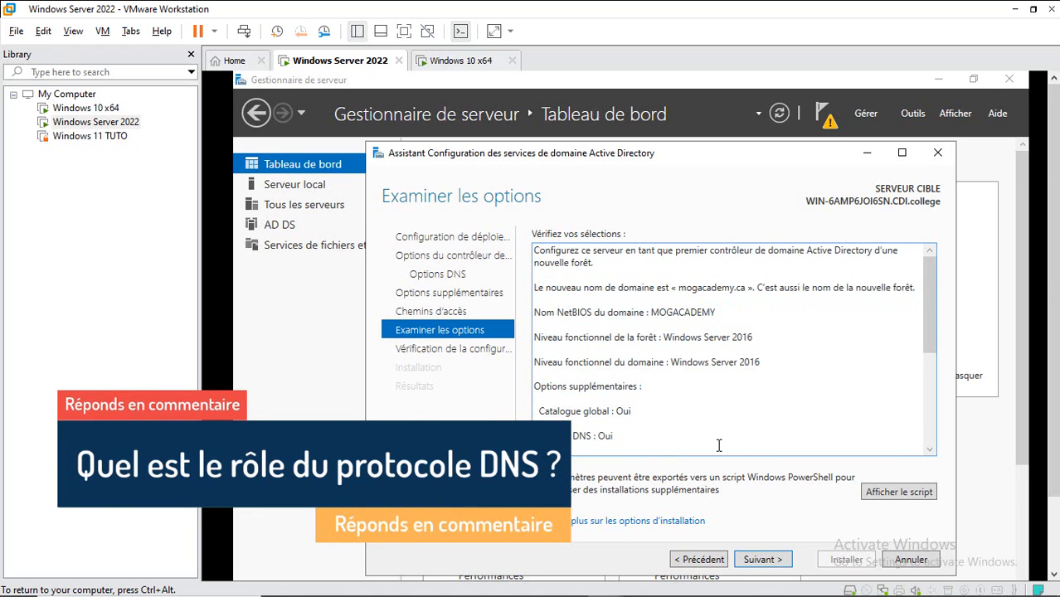
click(759, 560)
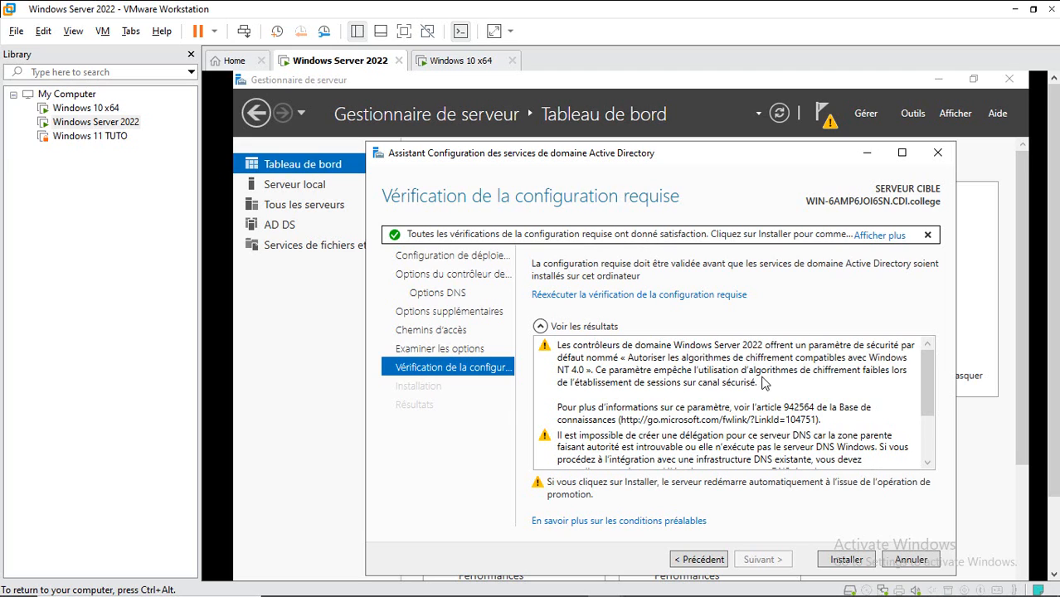
Step: Click Installer to promote the server to a domain controller
click(837, 558)
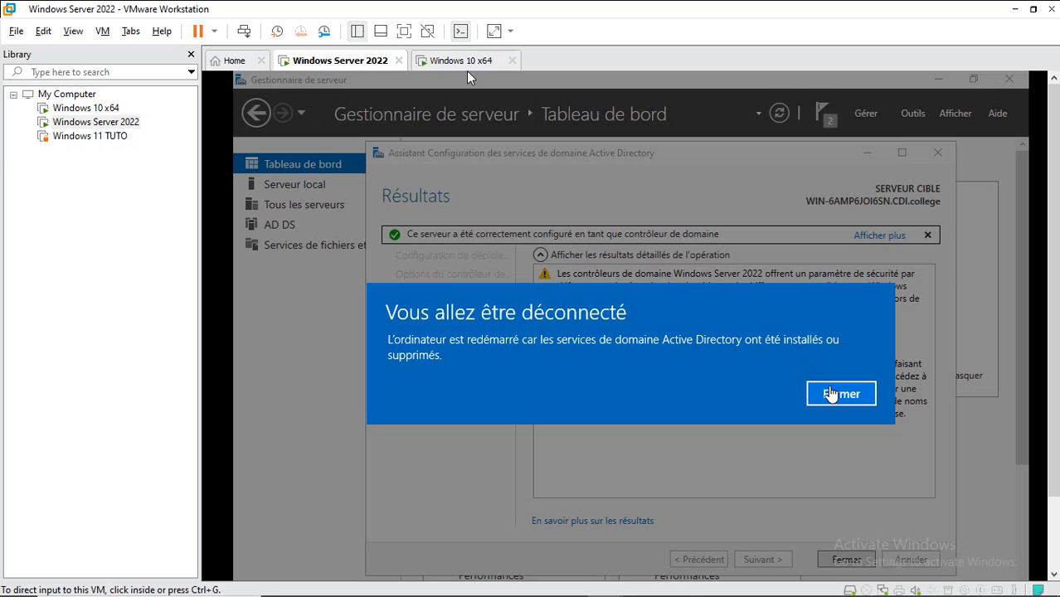
Step: Close the 'Vous allez être déconnecté' notice so the new domain controller reboots
click(466, 73)
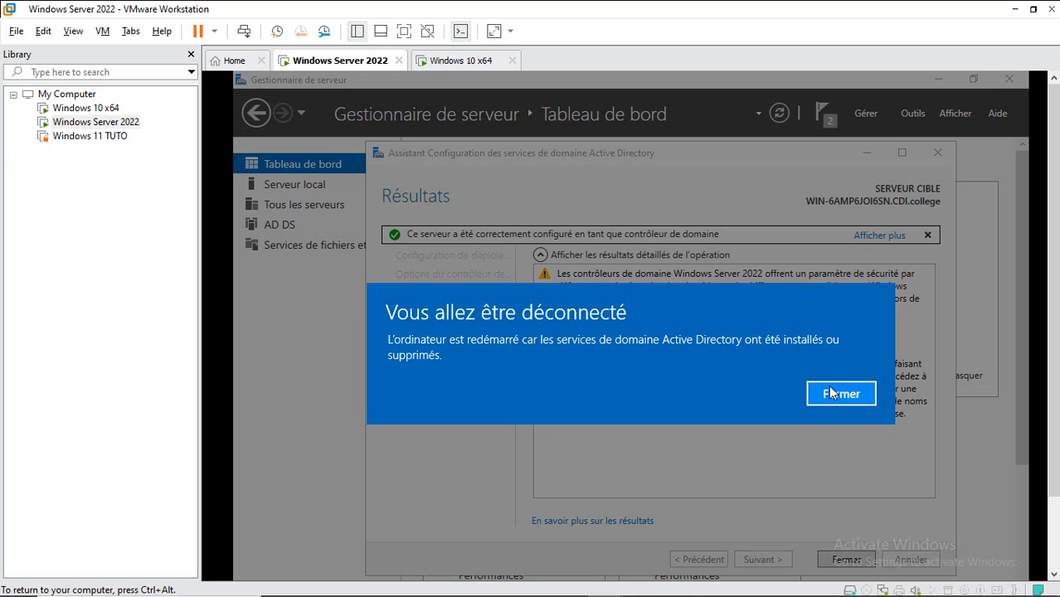
click(839, 393)
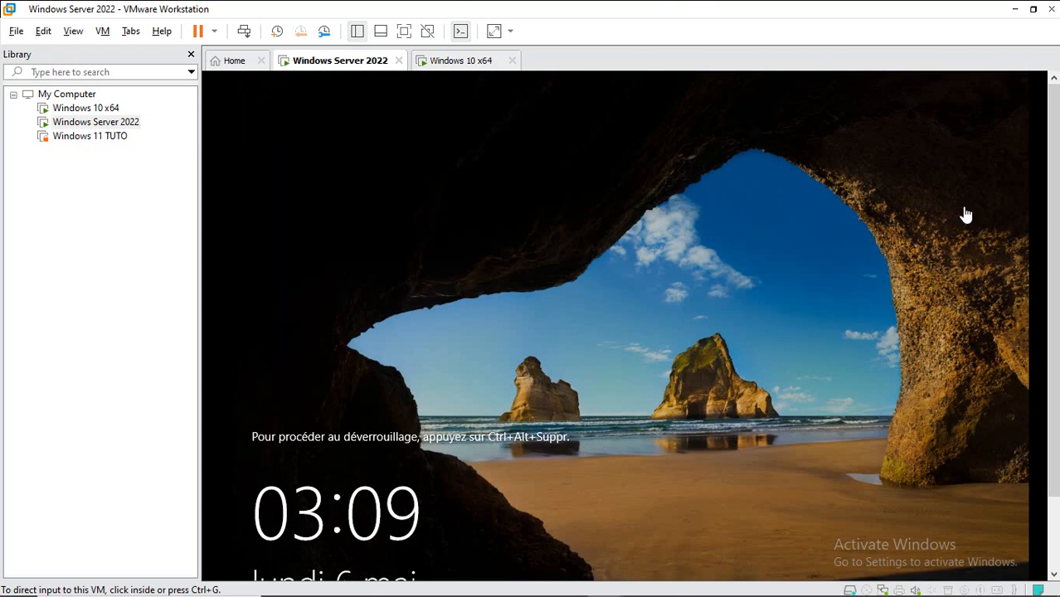
Step: Send Ctrl+Alt+Del to the rebooted server and bring up the 'Autre utilisateur' sign-in form
scroll(1053, 233, down, 3)
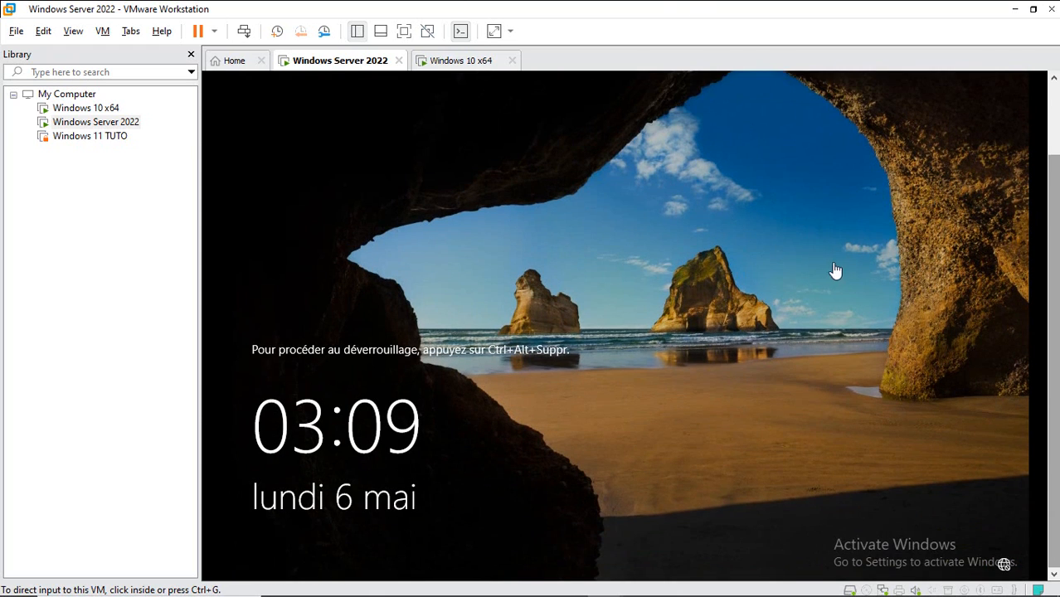
click(244, 33)
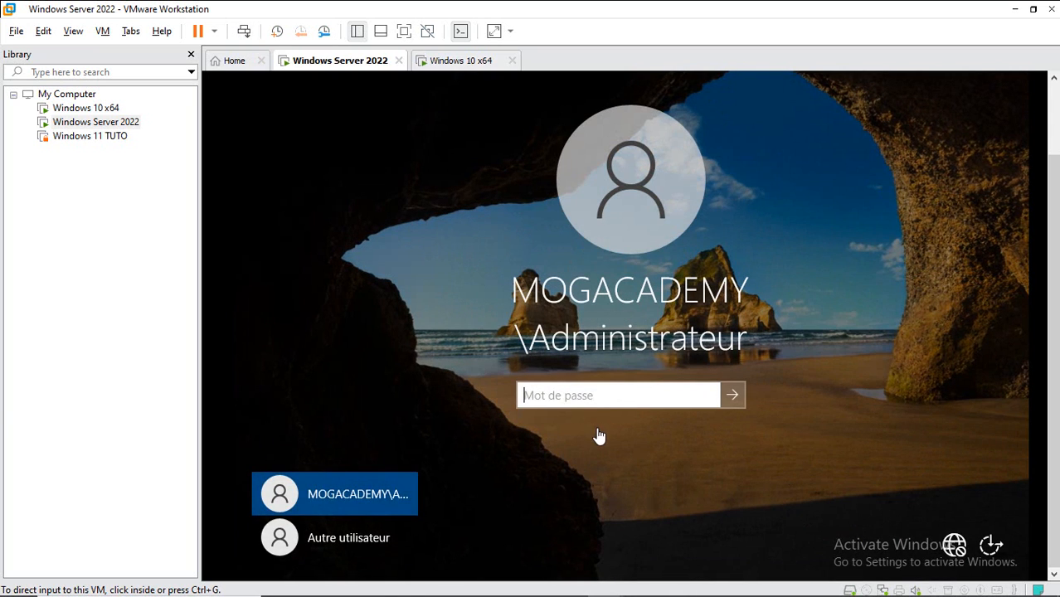
click(600, 398)
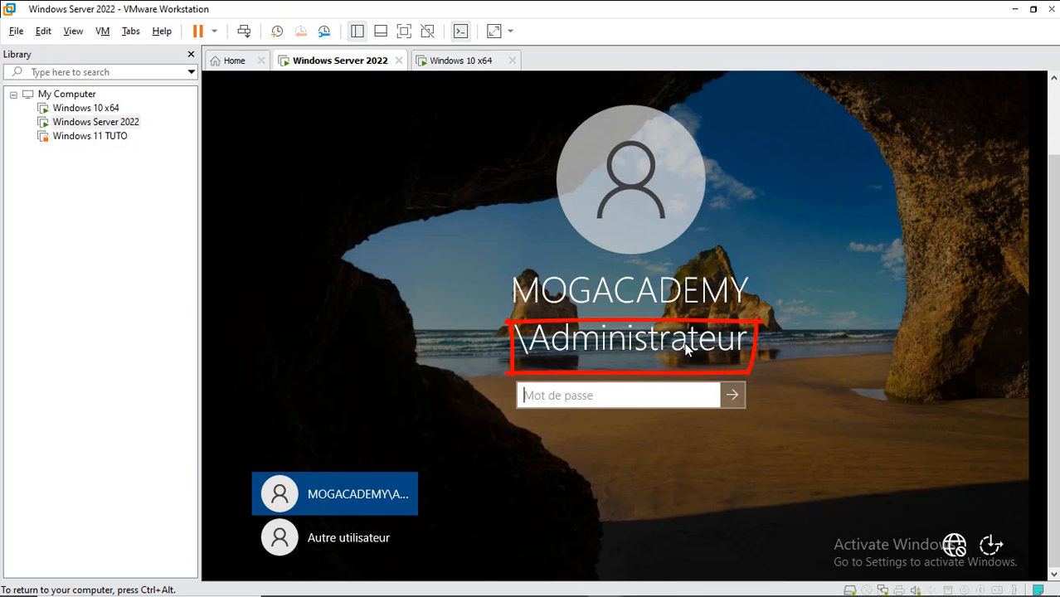
click(343, 554)
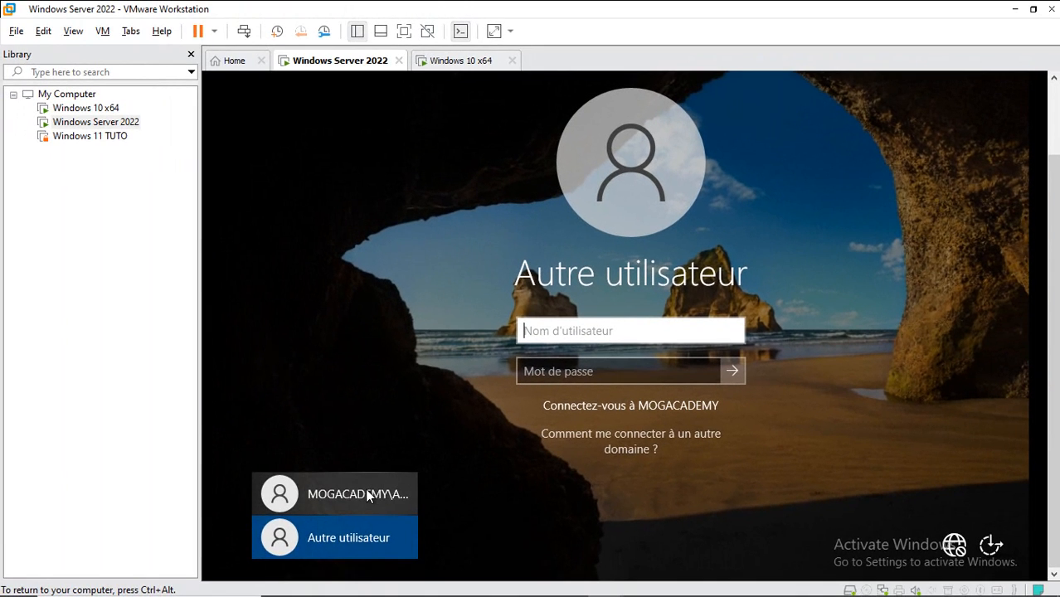
Step: Sign in as MOGACADEMY\Administrateur by entering the account password
click(367, 494)
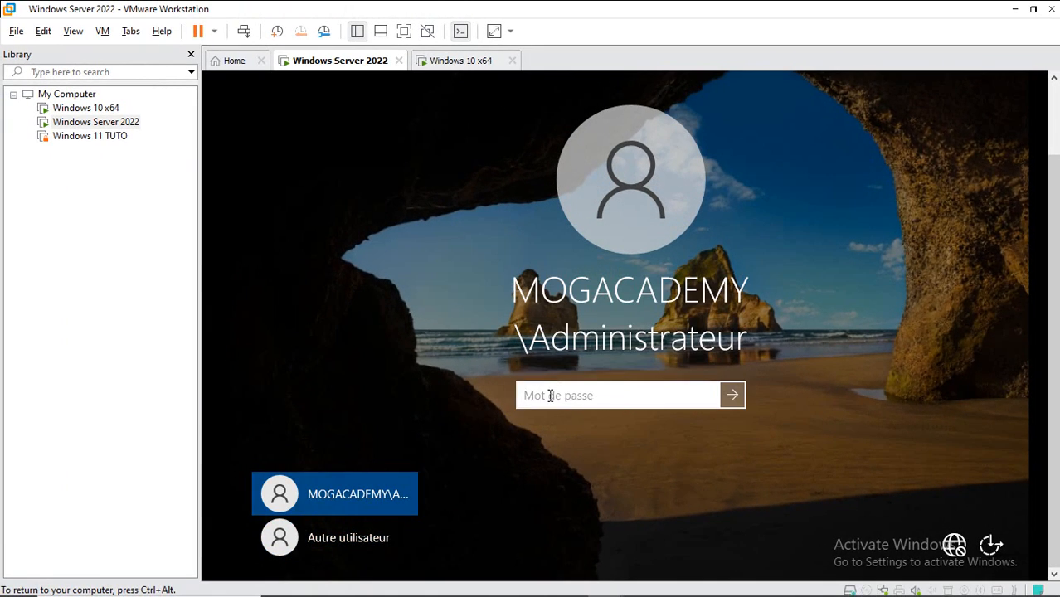
text(•••••••••••••)
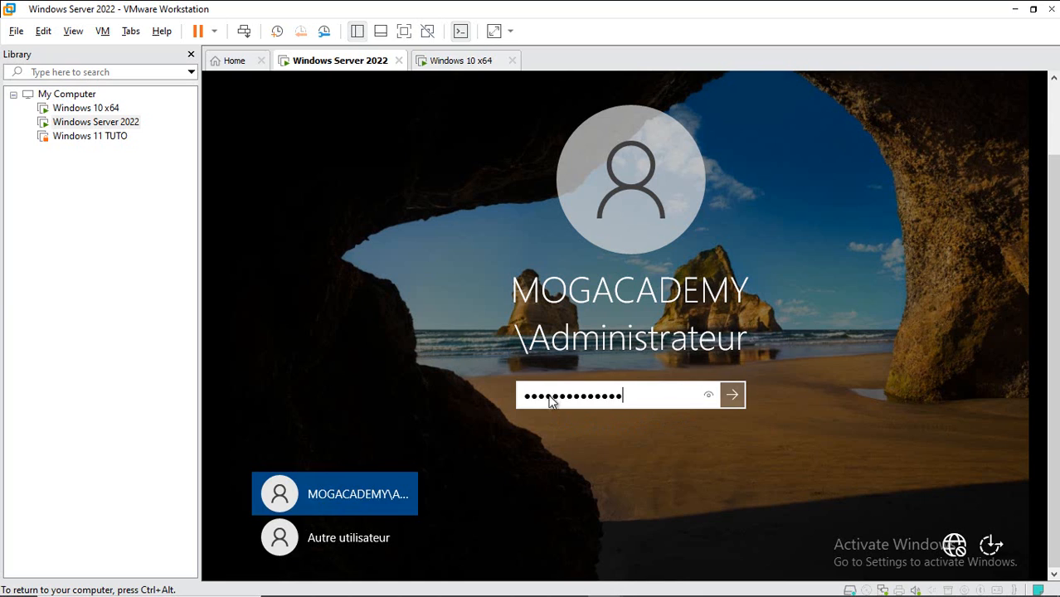
key(Return)
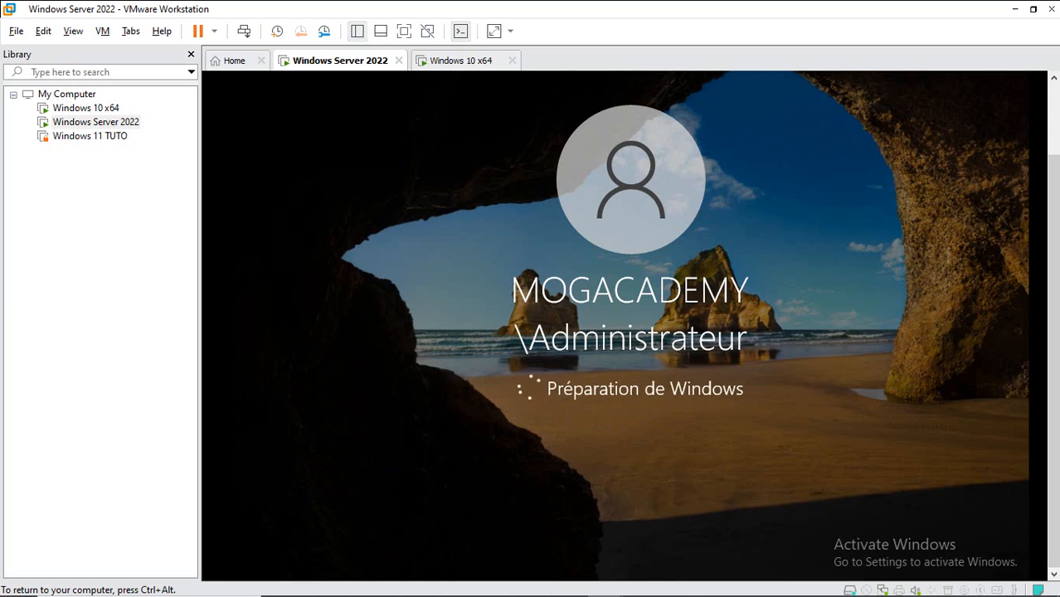